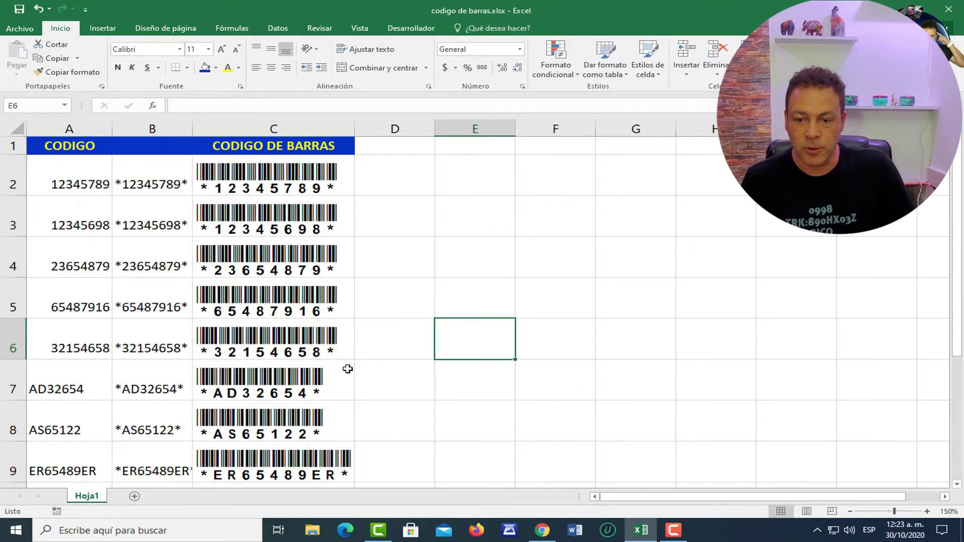
Enter code 12457896 in A10 and check that C10's barcode formula references B10.
scroll(347, 369, "down", 3)
scroll(346, 369, "up", 2)
left_click(73, 396)
type("12457896")
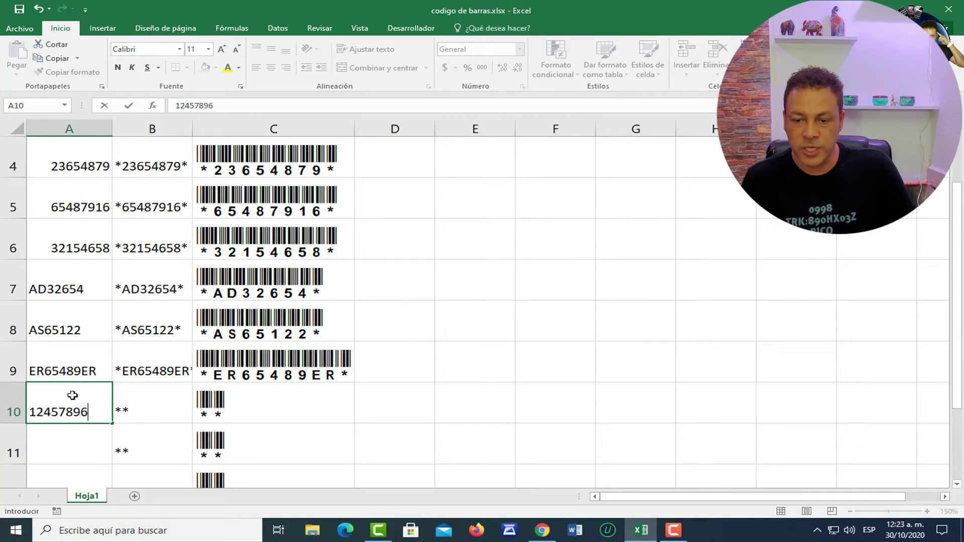
key("Return")
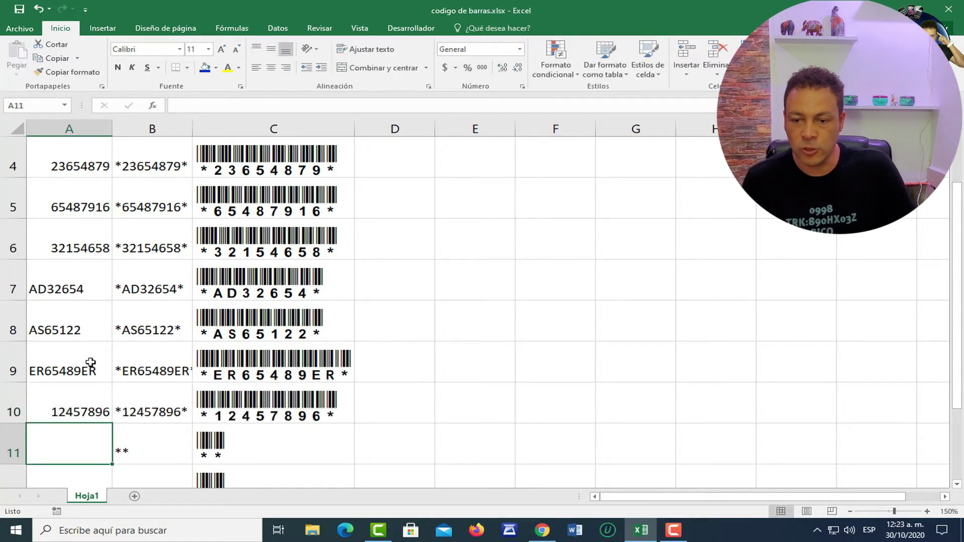
left_click(263, 396)
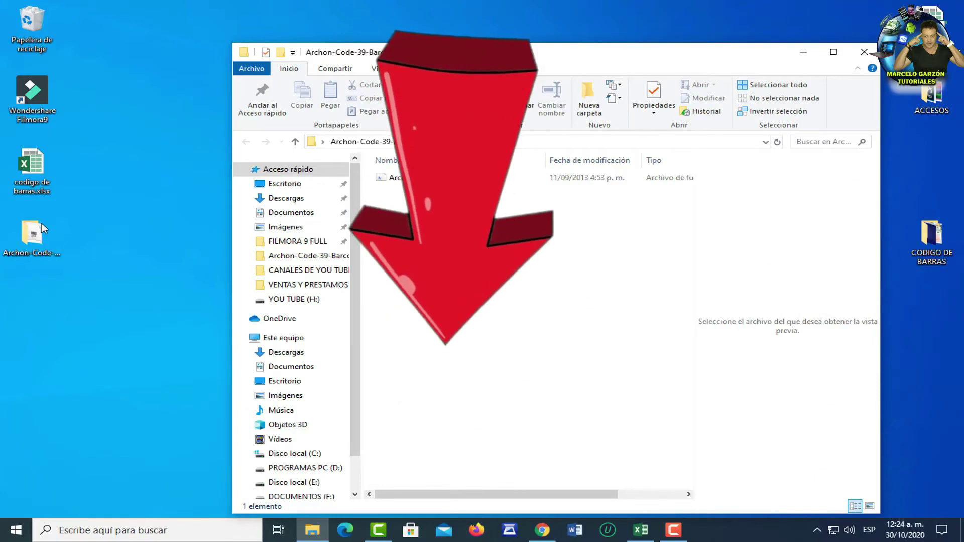
Install 'Archon Code 39 Barcode.ttf' from the desktop folder, replacing the installed copy.
left_click(35, 236)
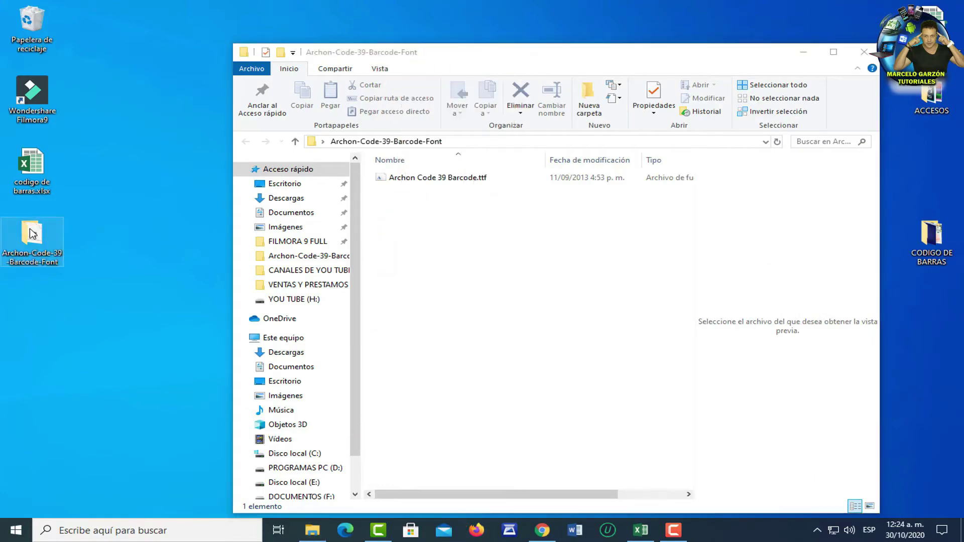
left_click(438, 180)
double_click(406, 183)
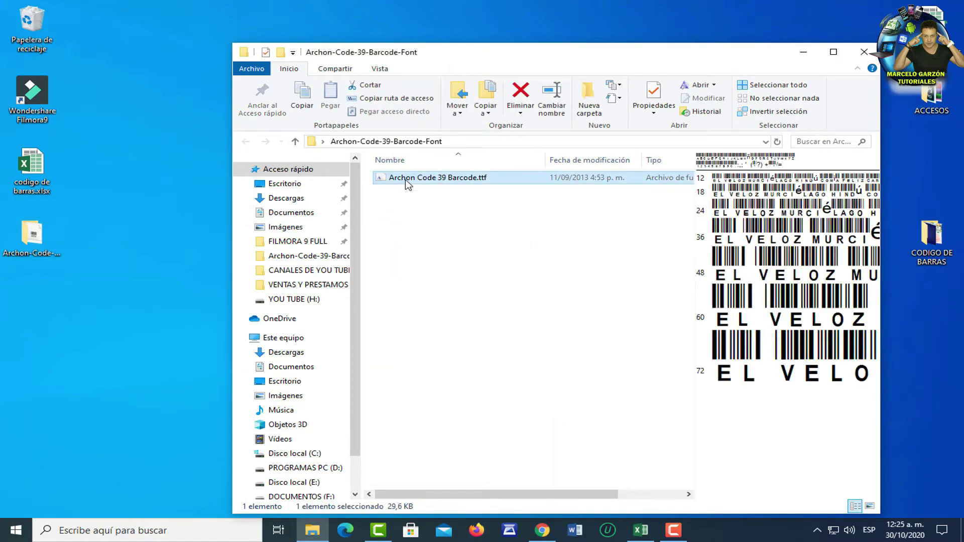
left_click(199, 159)
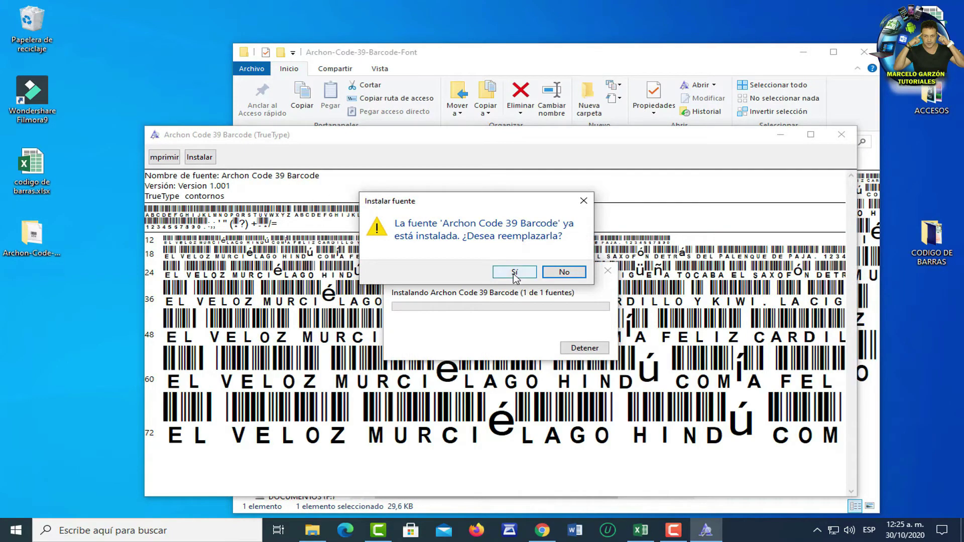
left_click(515, 274)
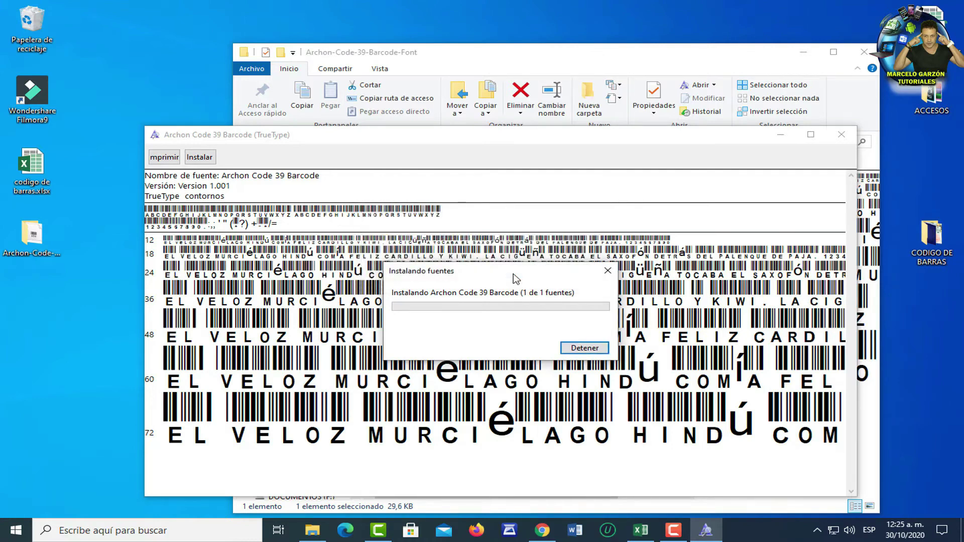
left_click(842, 134)
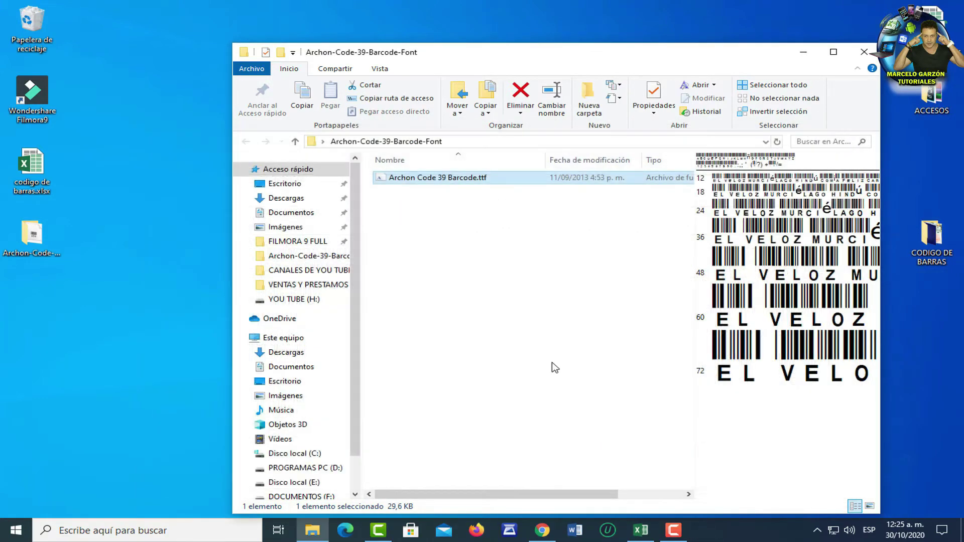
Add sheet Hoja3 and copy Hoja1's A1:C1 headers into it.
left_click(640, 532)
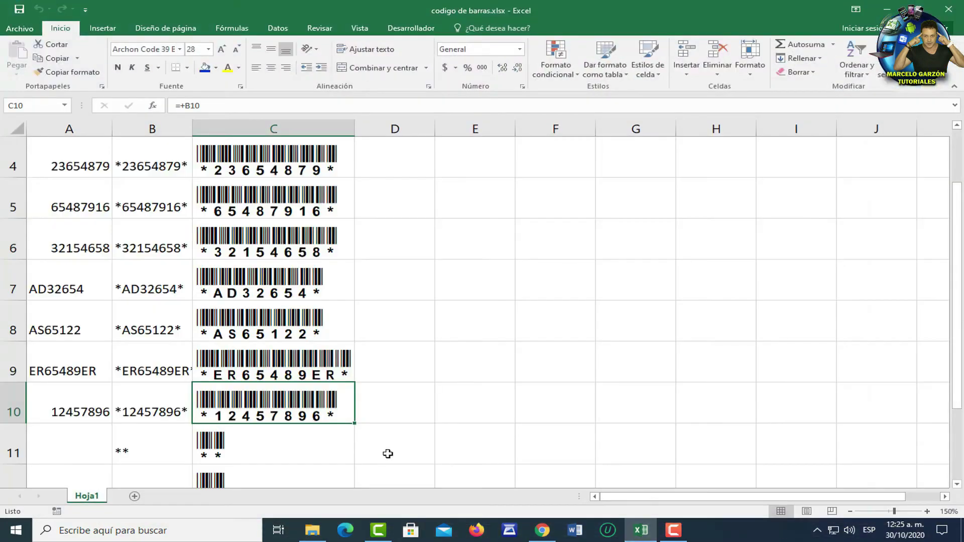
left_click(134, 497)
scroll(69, 211, "up", 4, "ctrl")
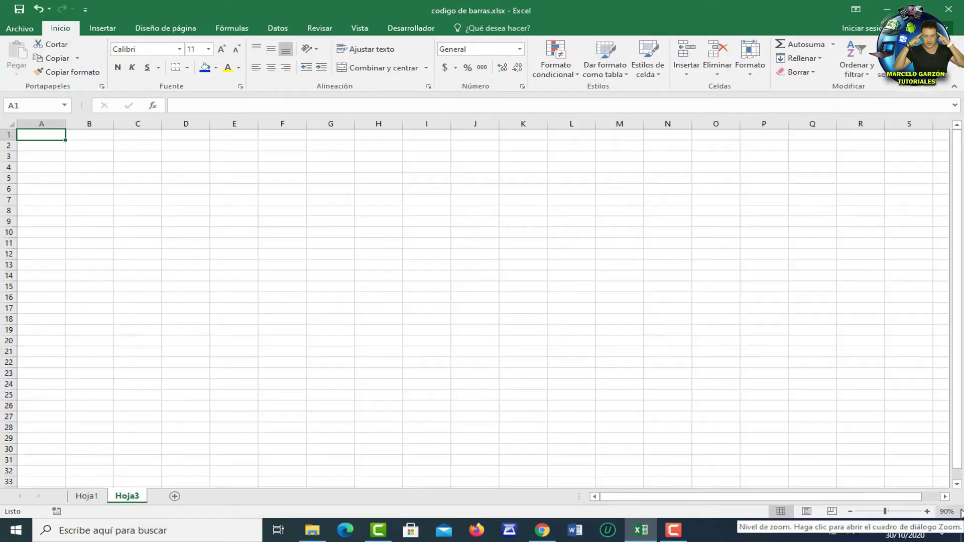
left_click(86, 496)
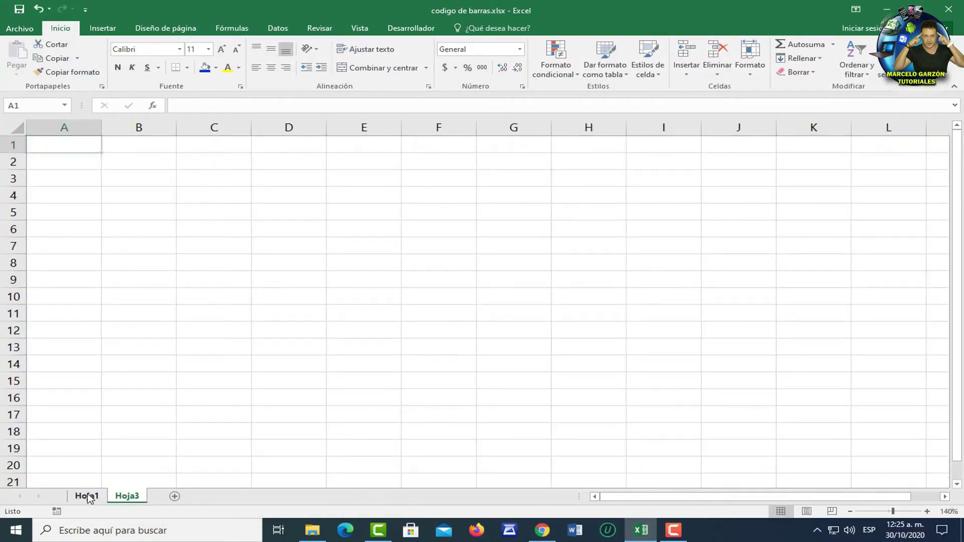
left_click_drag(69, 145, 303, 145)
right_click(303, 146)
left_click(335, 167)
left_click(127, 496)
right_click(60, 145)
left_click(76, 195)
Enter codes 1542545, KJH3215478, 321546797, 114454 and 66454JHGF down column A from A2.
type("1542545")
key("Return")
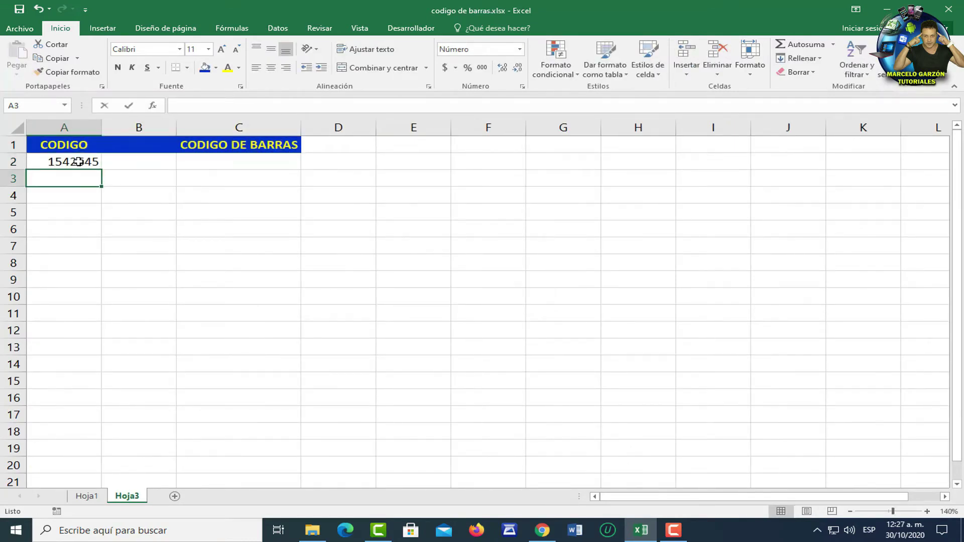
type("KJH3215478")
key("Return")
type("321546797")
key("Return")
type("114454")
key("Return")
type("66454JHGF")
key("Return")
Add code 31544666G in A7, put ="*"&A2&"*" in B2, and view Hoja1.
type("31544666G")
left_click(153, 158)
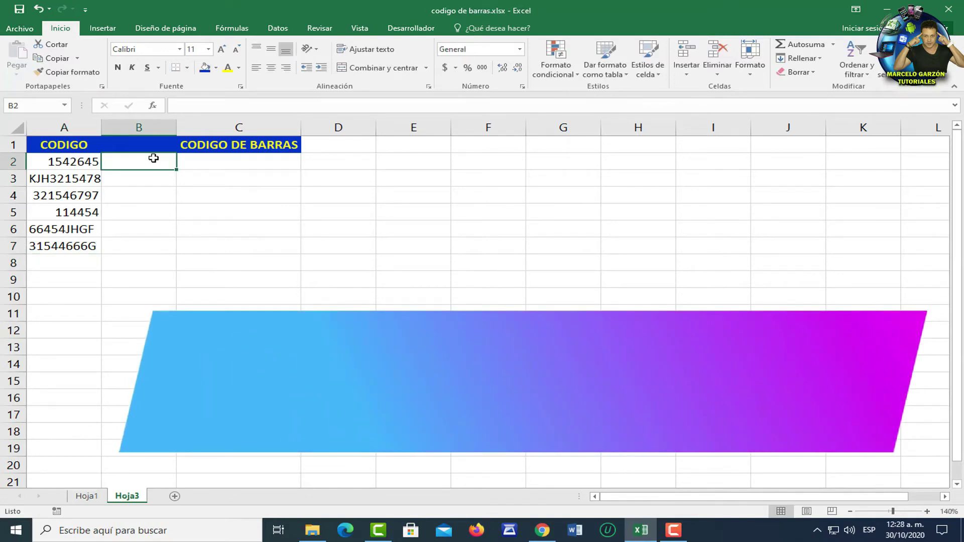
type("=\"")
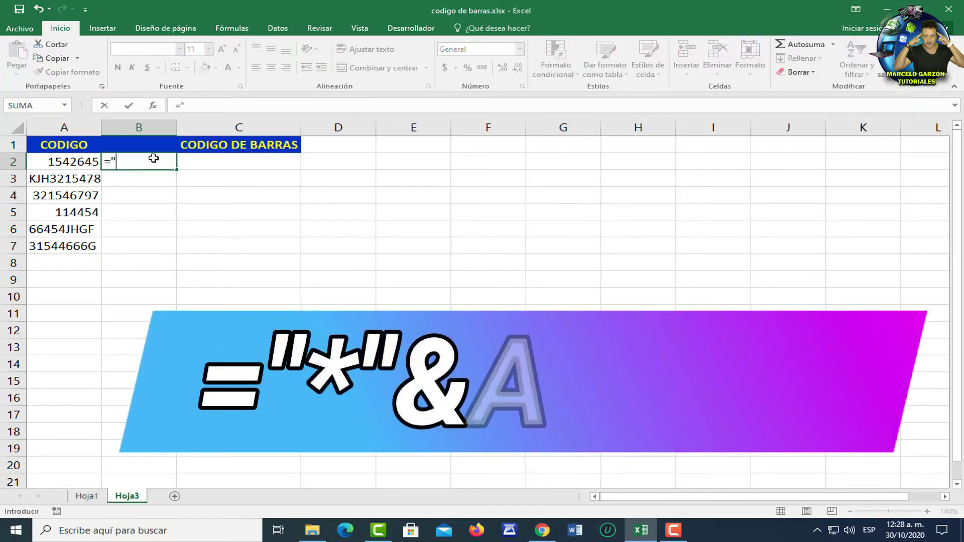
type("*\"&")
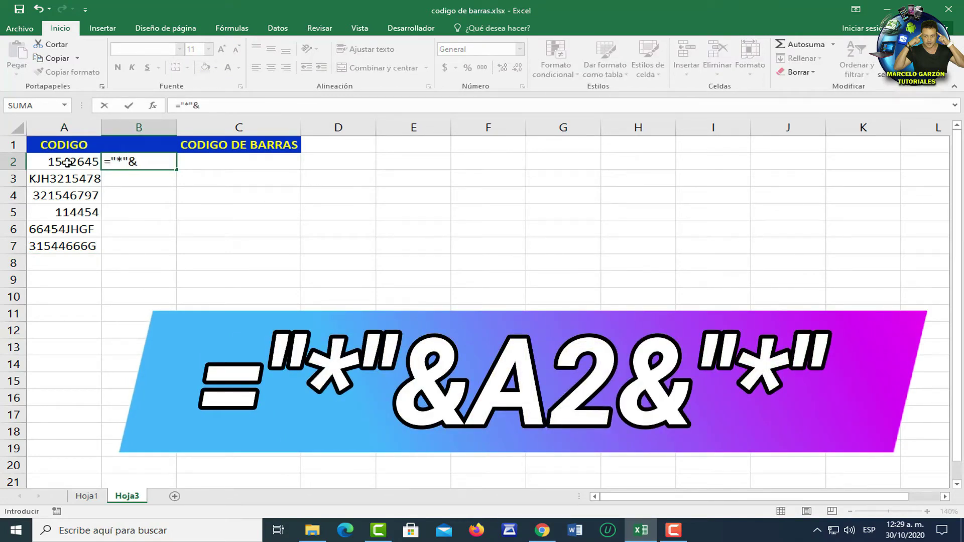
left_click(67, 163)
type("&")
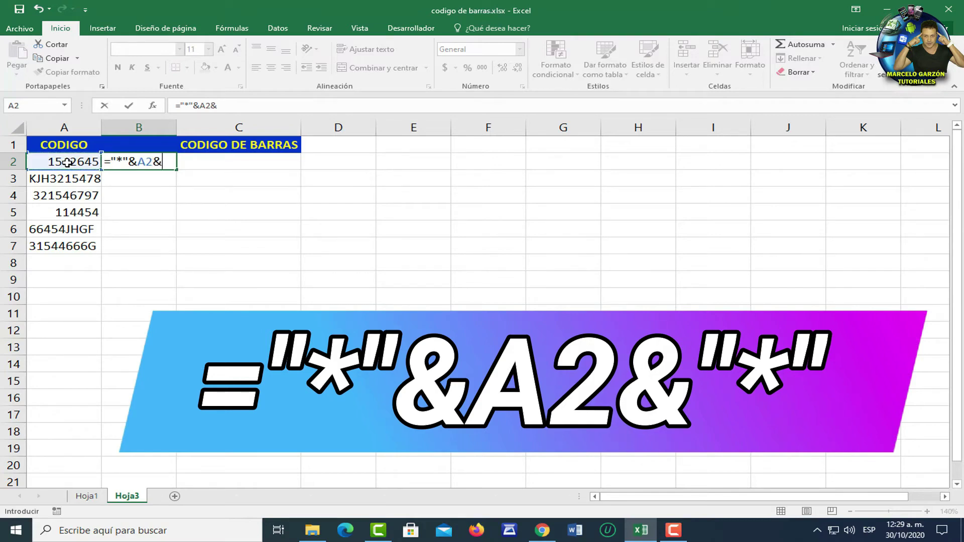
type("\"*")
key("ctrl+Return")
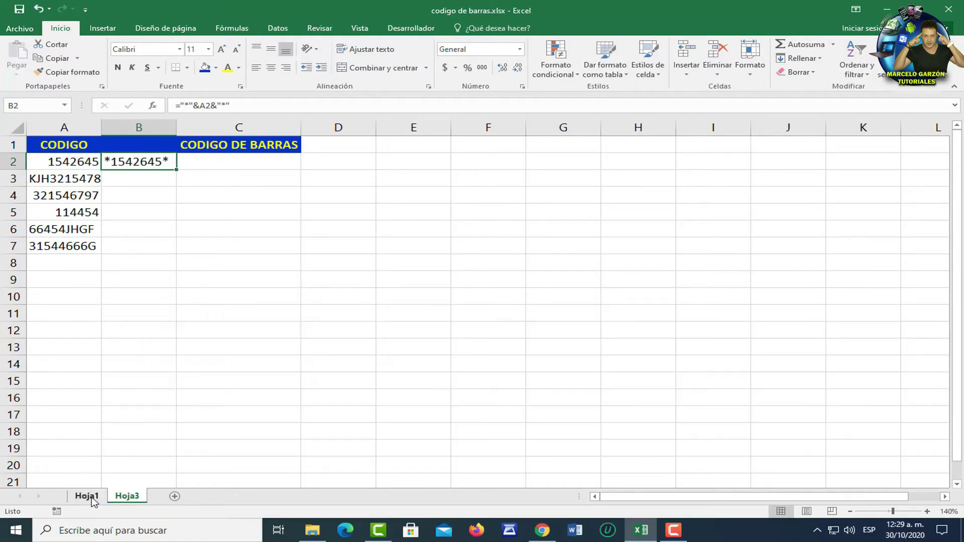
left_click(87, 497)
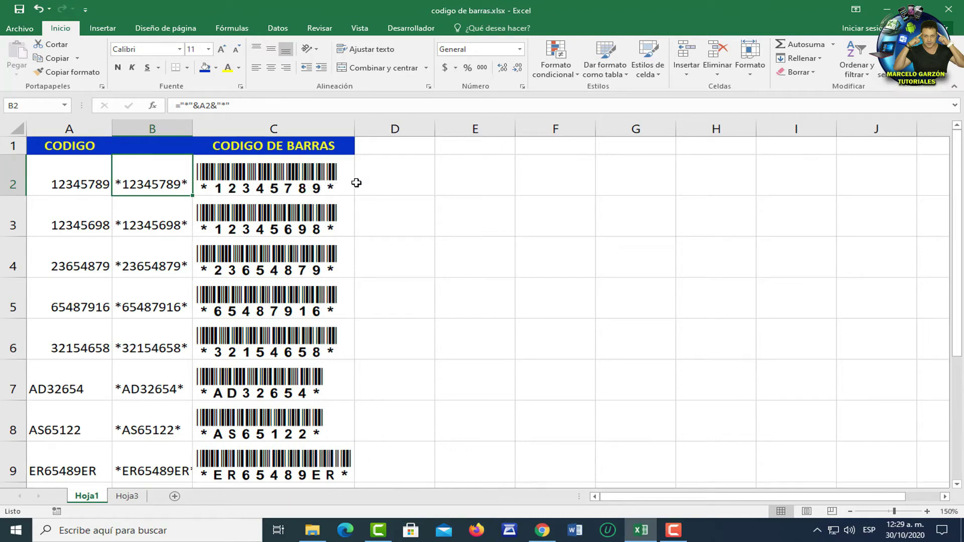
On Hoja3, fill the B2 formula down to B7 and widen column B.
left_click(128, 496)
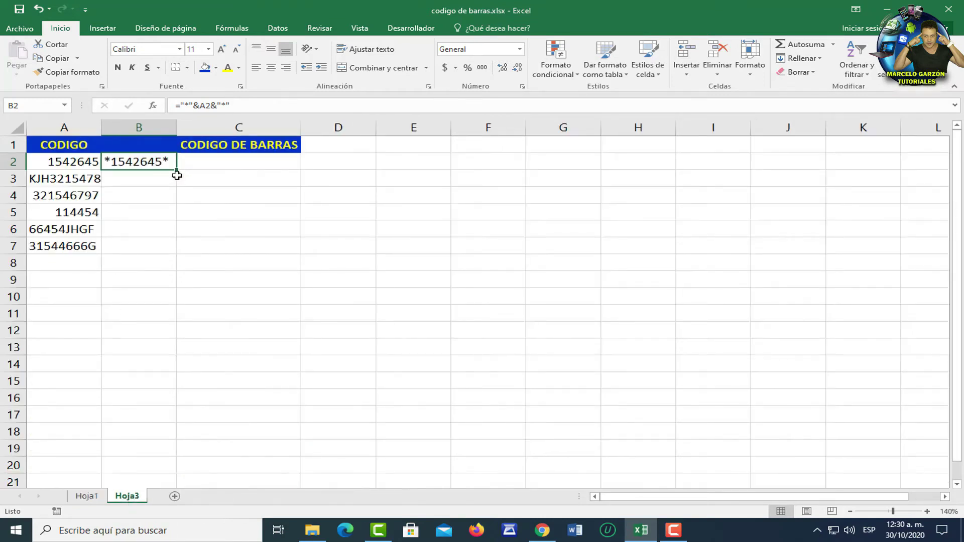
left_click_drag(178, 169, 171, 251)
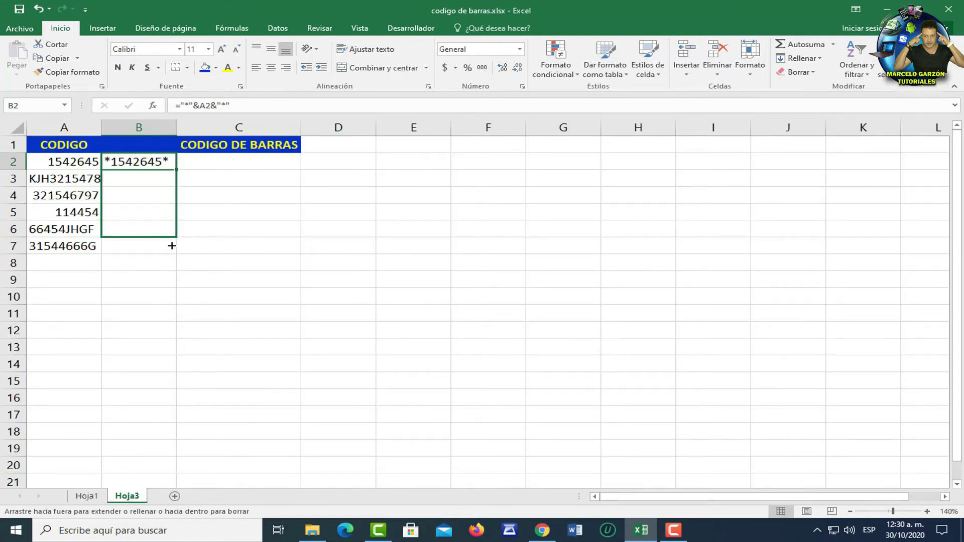
left_click_drag(177, 127, 209, 127)
Enter the formula =+B2 in cell C2.
left_click(281, 165)
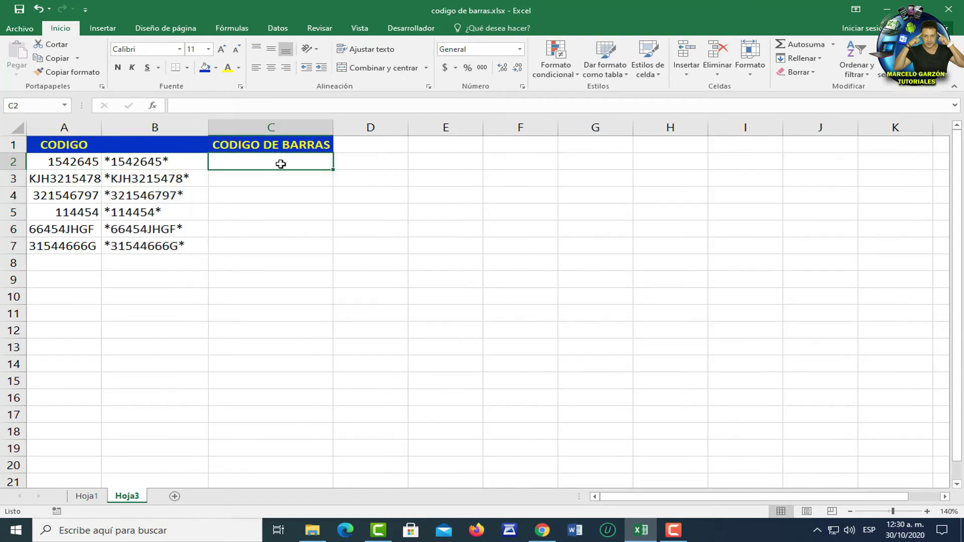
type("+")
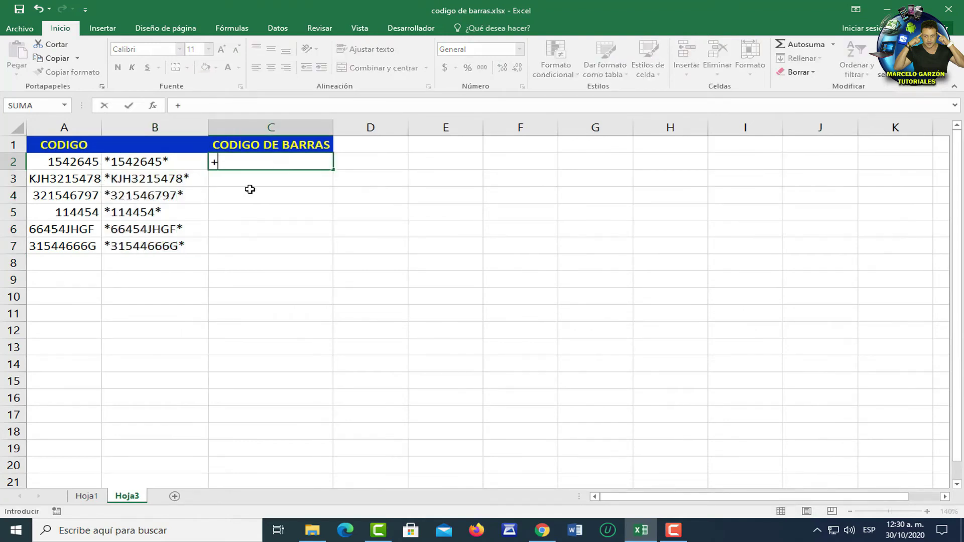
left_click(160, 163)
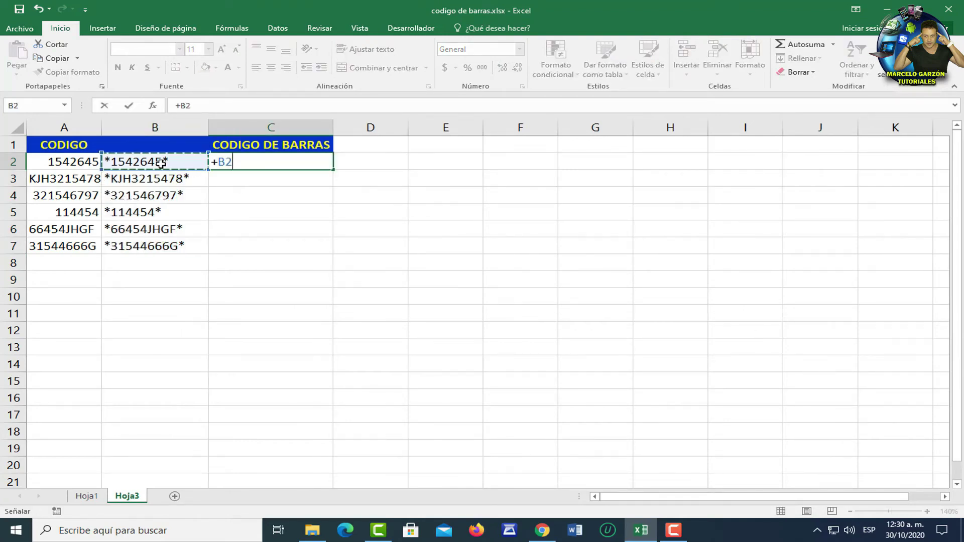
key("Return")
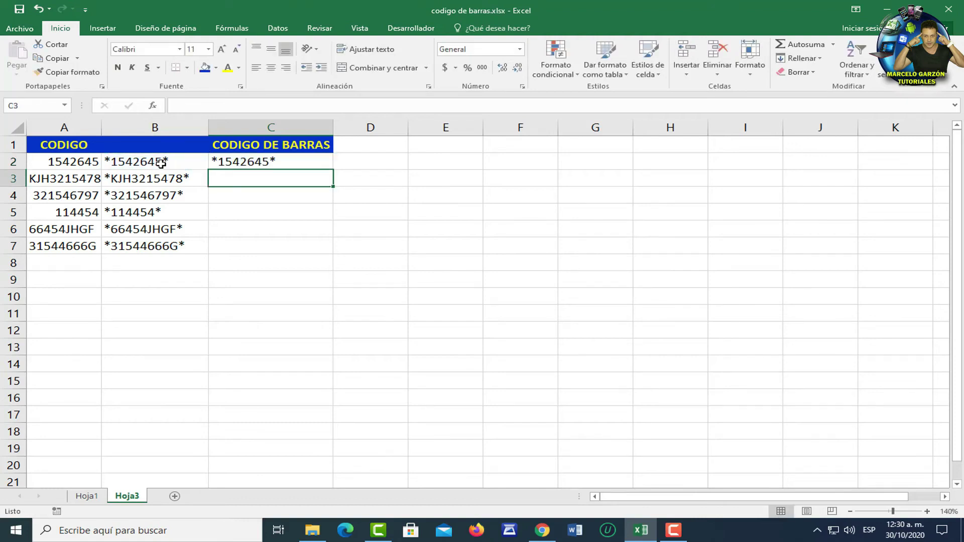
Apply the Archon Code 39 Barcode font to cell C2.
left_click(251, 165)
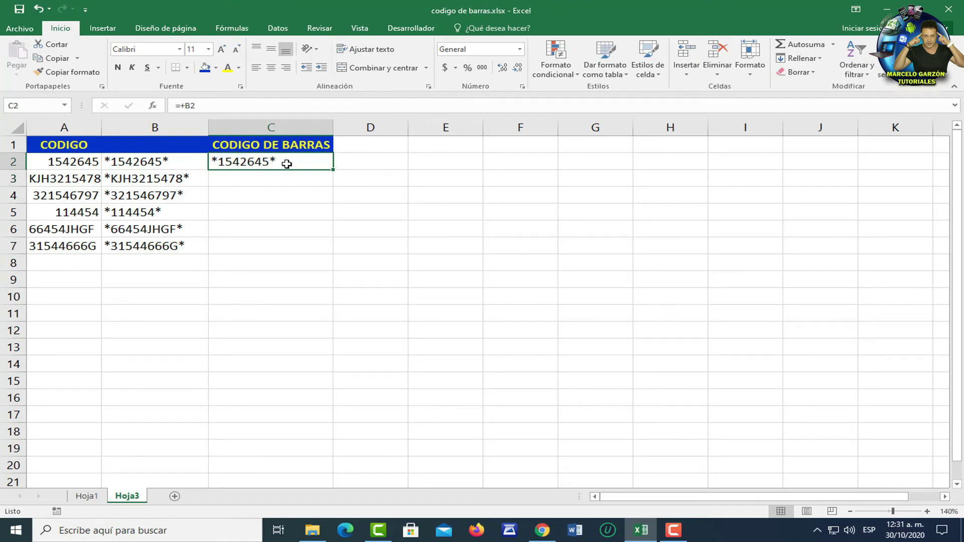
left_click(179, 50)
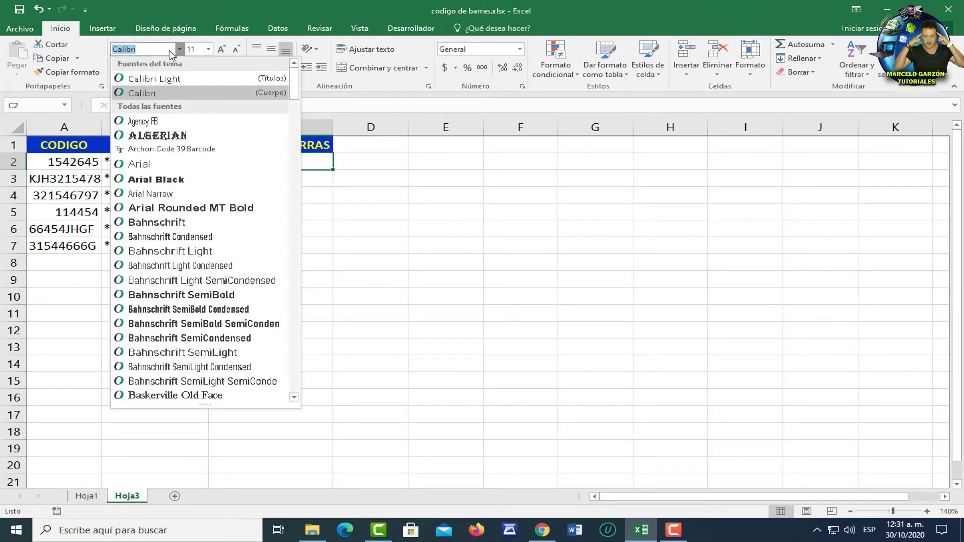
key("Down")
key("Down")
key("Down")
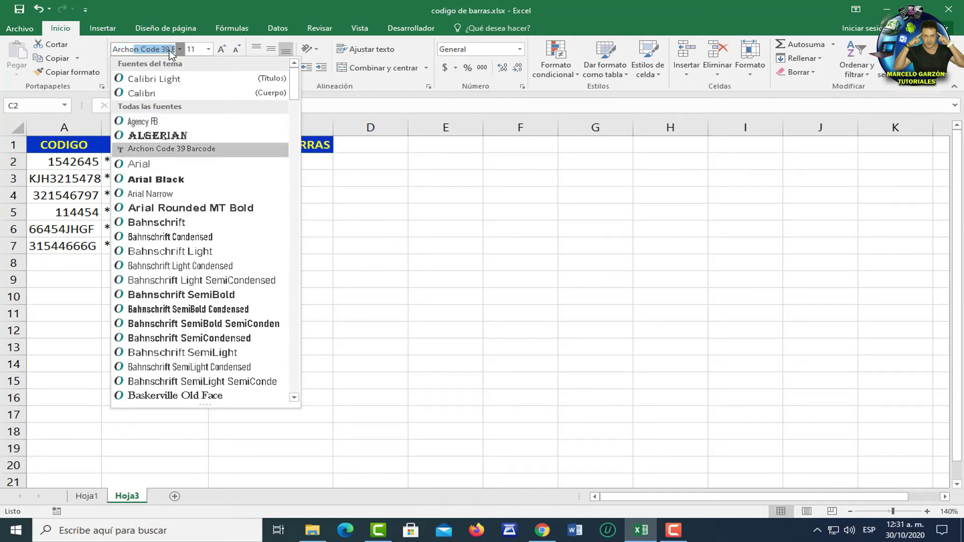
key("Return")
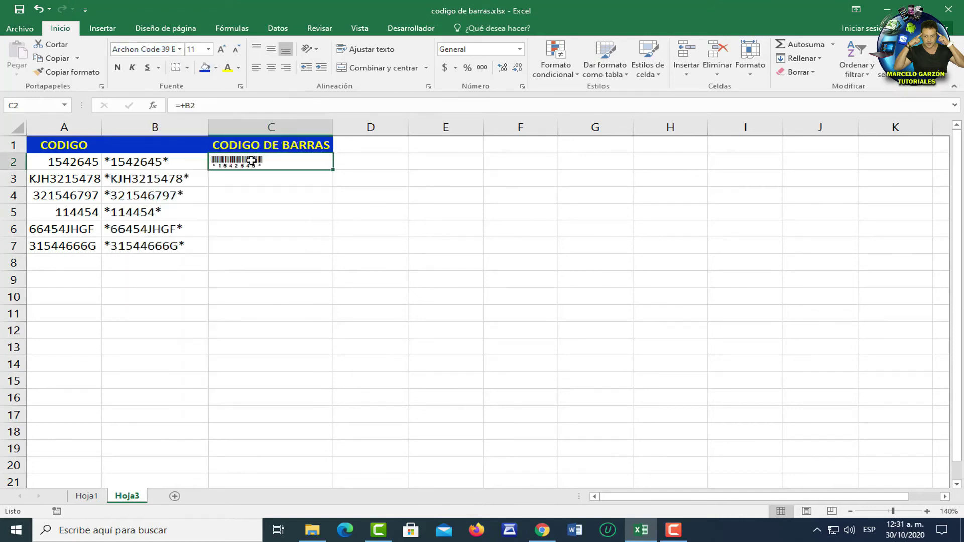
Increase the C2 barcode font size to 28.
left_click(223, 49)
left_click(222, 49)
left_click(222, 49)
left_click(222, 50)
left_click(223, 49)
left_click(222, 49)
left_click(223, 49)
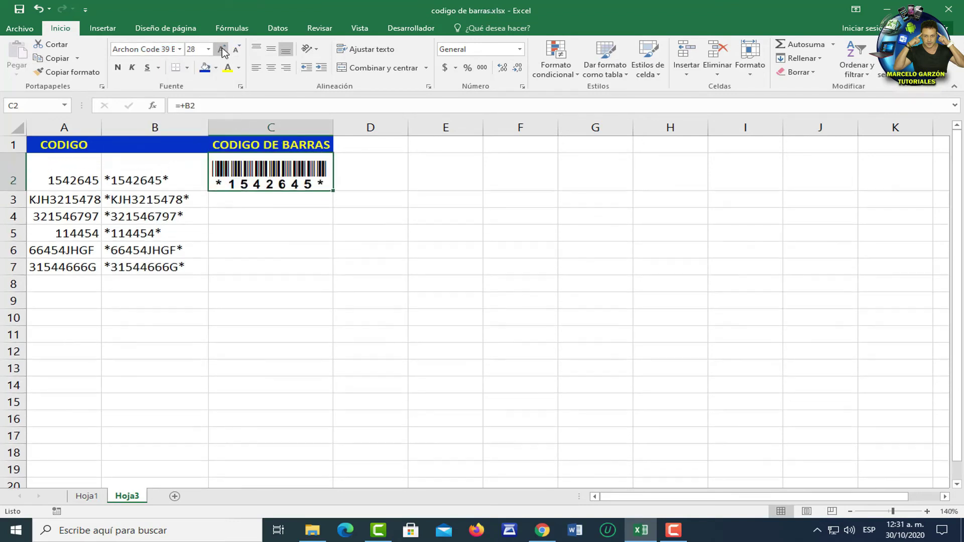
Fill the C2 barcode down to C7 and widen column C to fit.
left_click_drag(332, 191, 328, 277)
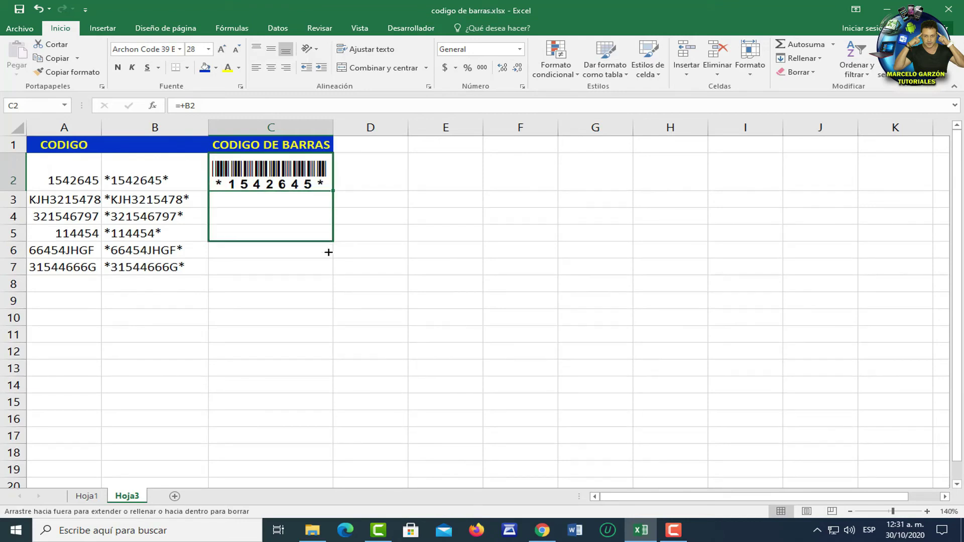
left_click_drag(339, 144, 401, 140)
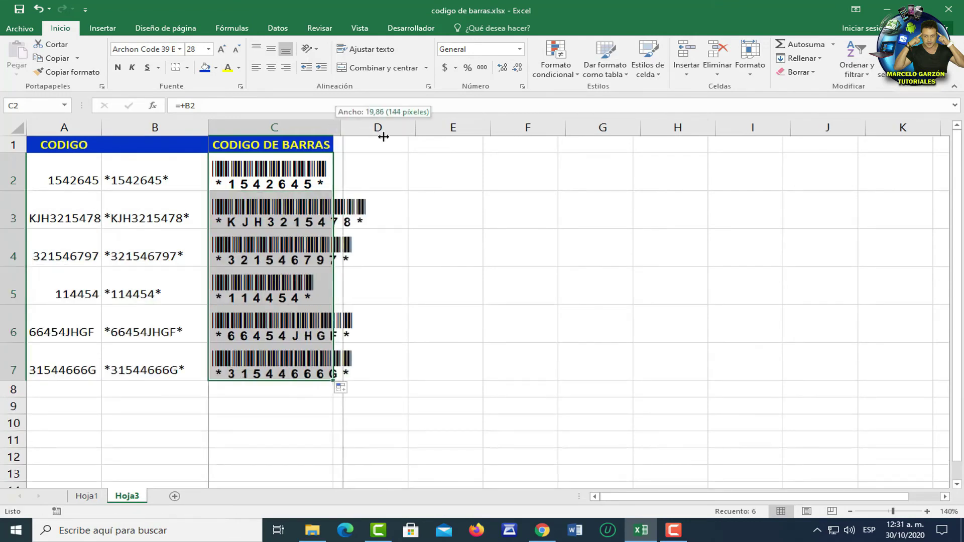
left_click(437, 272)
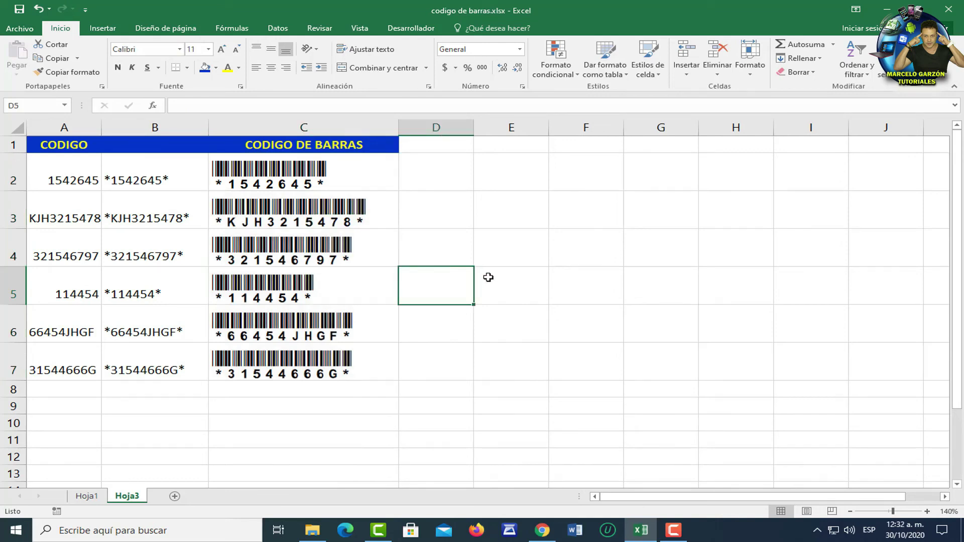
Extend the B7:C7 formulas to row 11 and enter code 3215646DDS in A8.
mouse_move(202, 355)
left_mouse_down()
mouse_move(376, 383)
mouse_move(397, 446)
left_mouse_up()
scroll(133, 406, "down", 2)
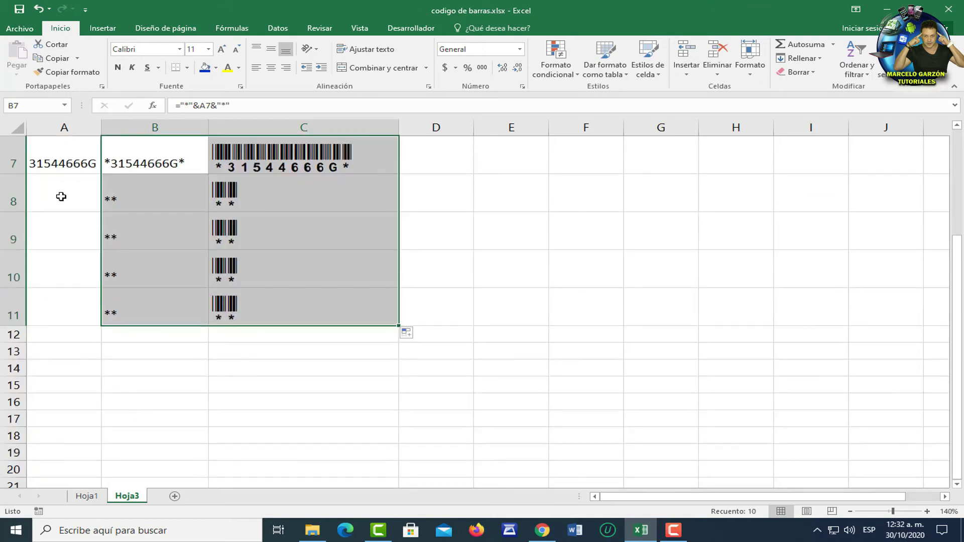
left_click(60, 197)
type("3215646DDS")
key("Return")
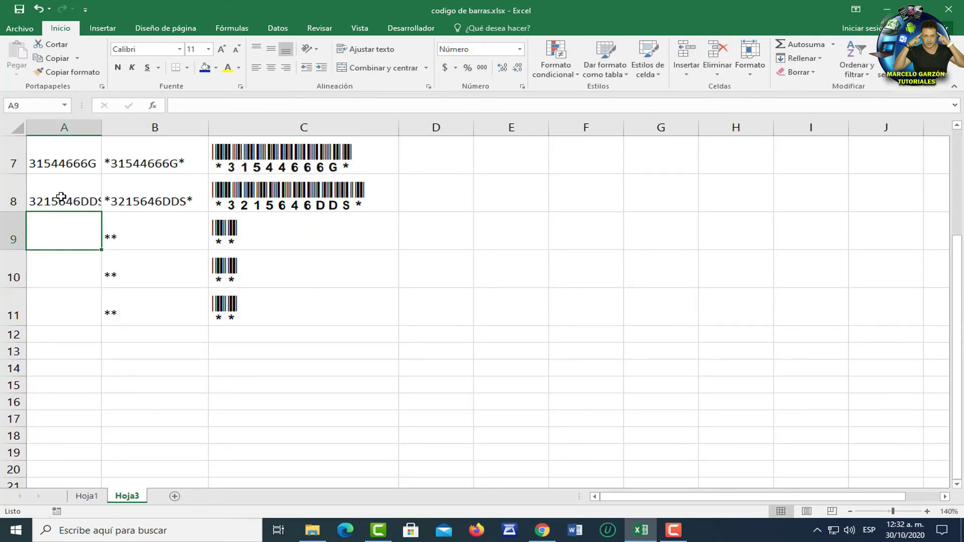
Add codes 546546FF, 5645646FD and 6545646F in A9:A11.
type("546546FF")
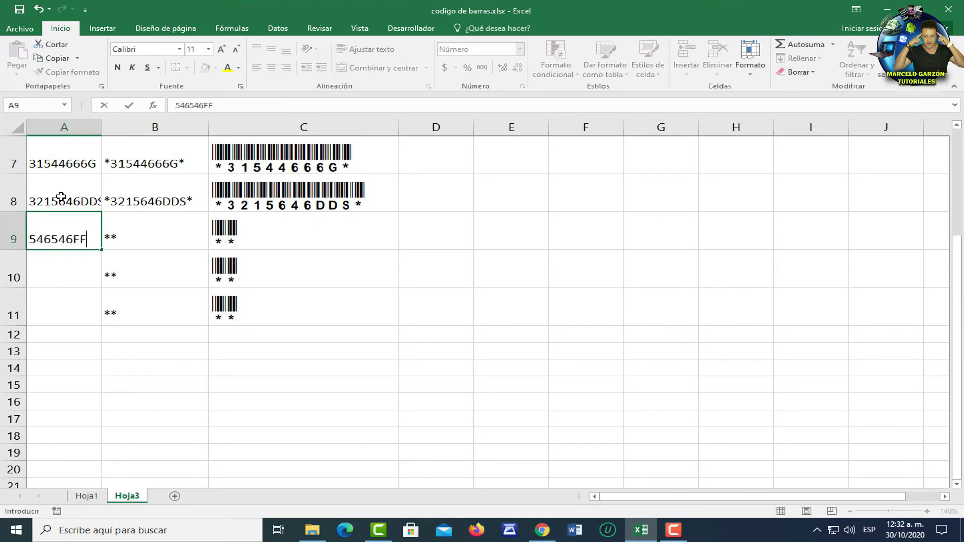
key("Return")
type("5645646FD")
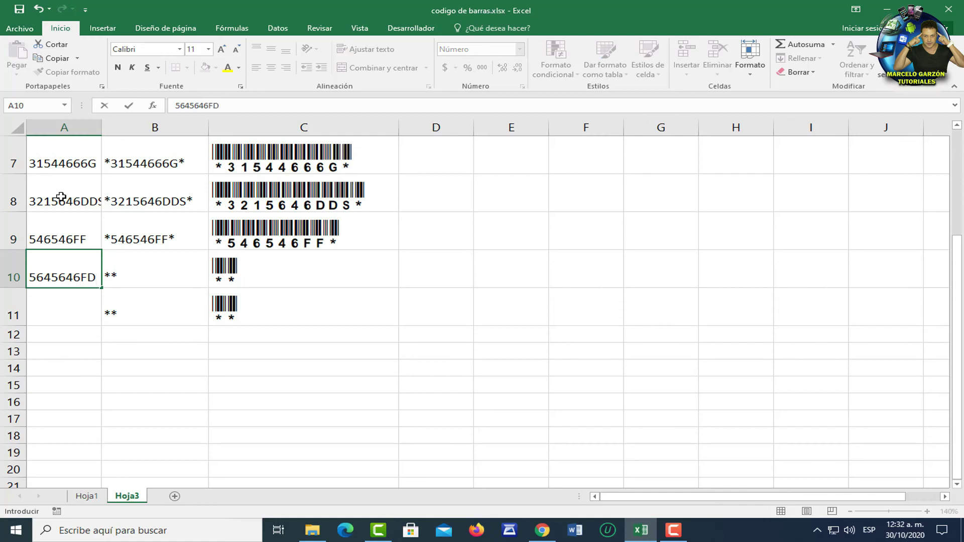
key("Return")
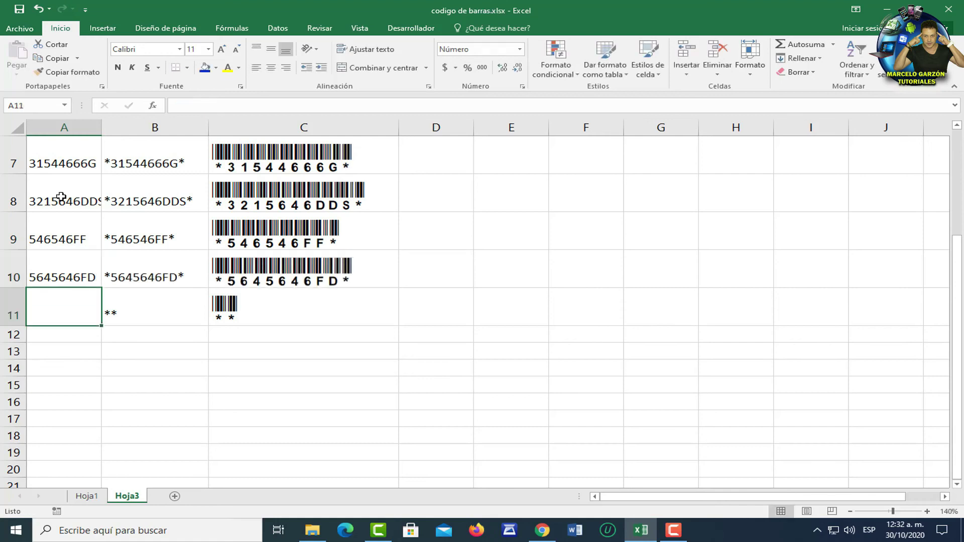
type("6545646")
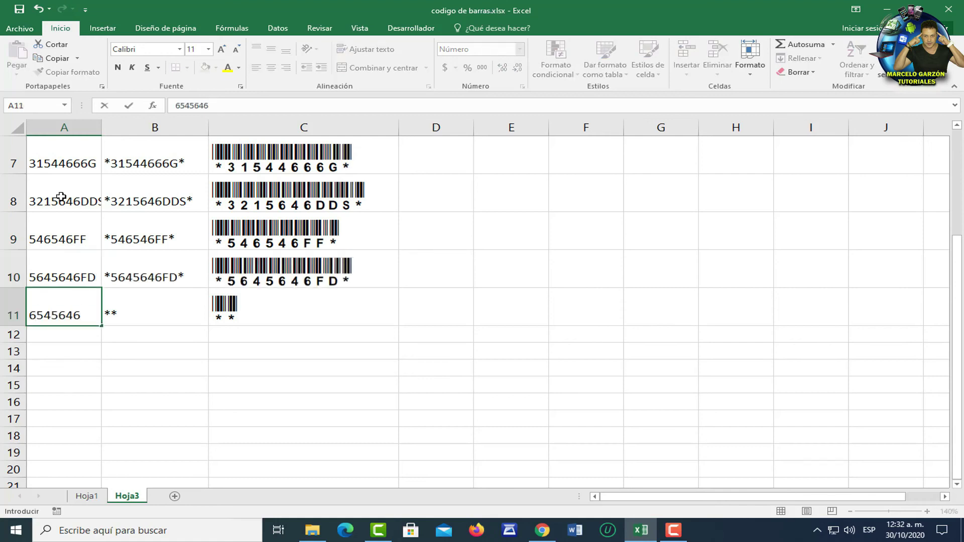
key("Return")
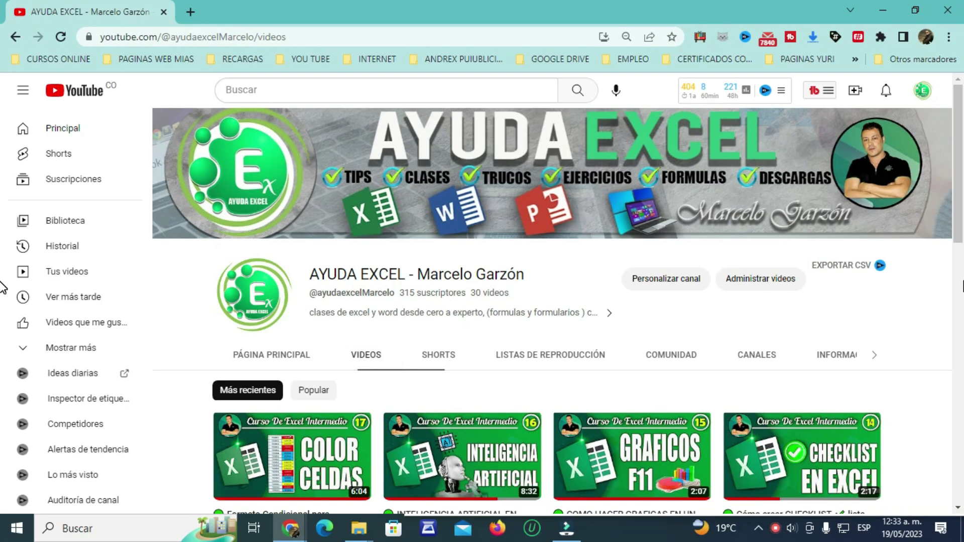
Scroll through the AYUDA EXCEL Videos page's Curso de Excel Intermedio episodes and back to the top.
scroll(2, 287, "down", 2)
scroll(2, 287, "down", 1)
scroll(3, 287, "down", 2)
scroll(3, 287, "down", 1)
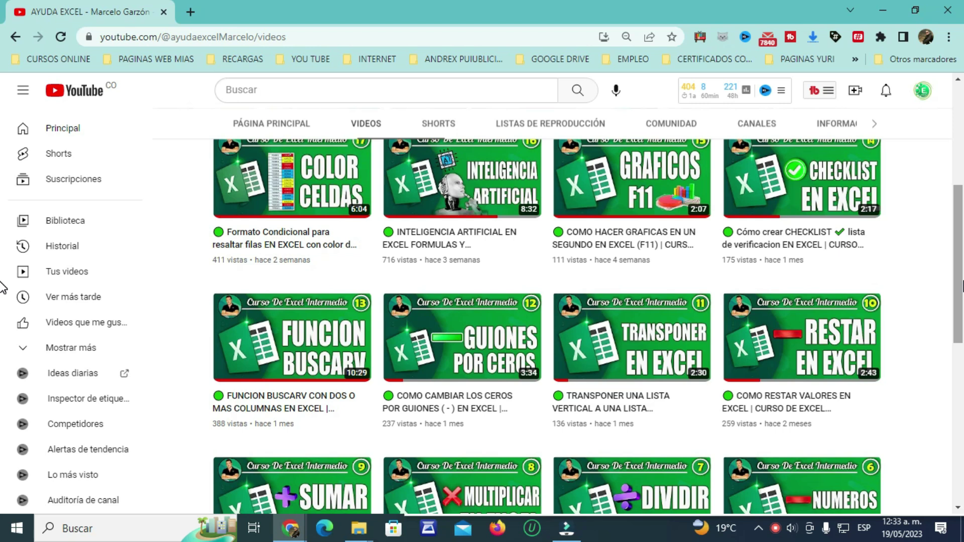
scroll(2, 288, "down", 3)
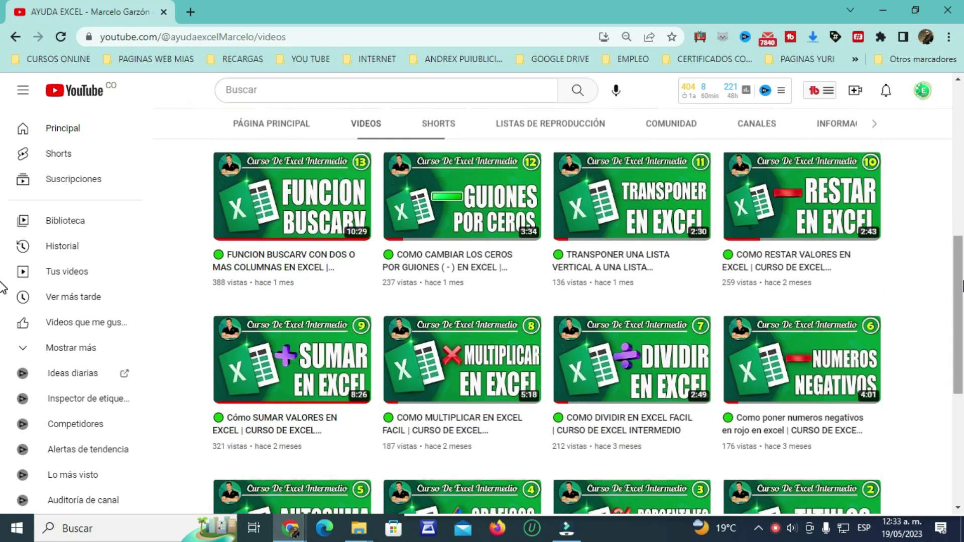
scroll(3, 288, "down", 3)
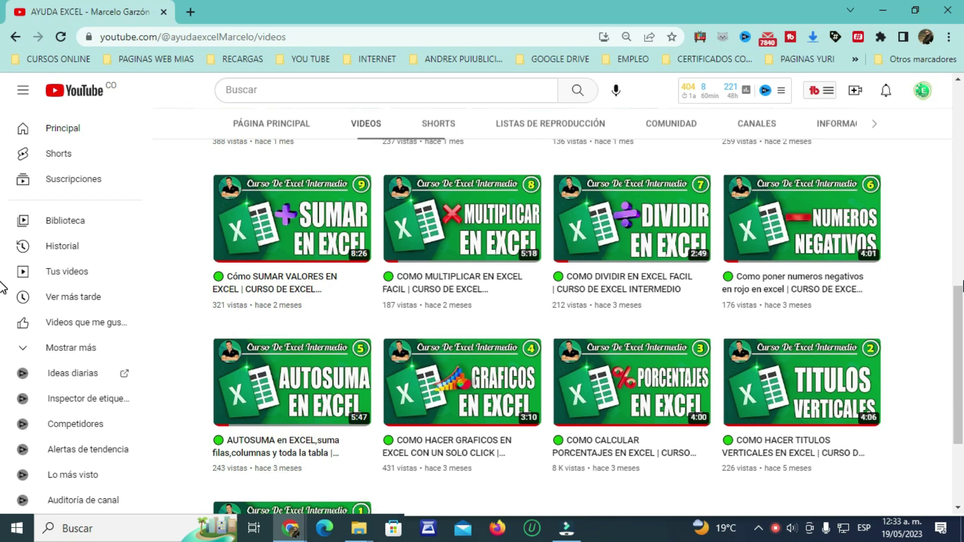
scroll(3, 287, "down", 3)
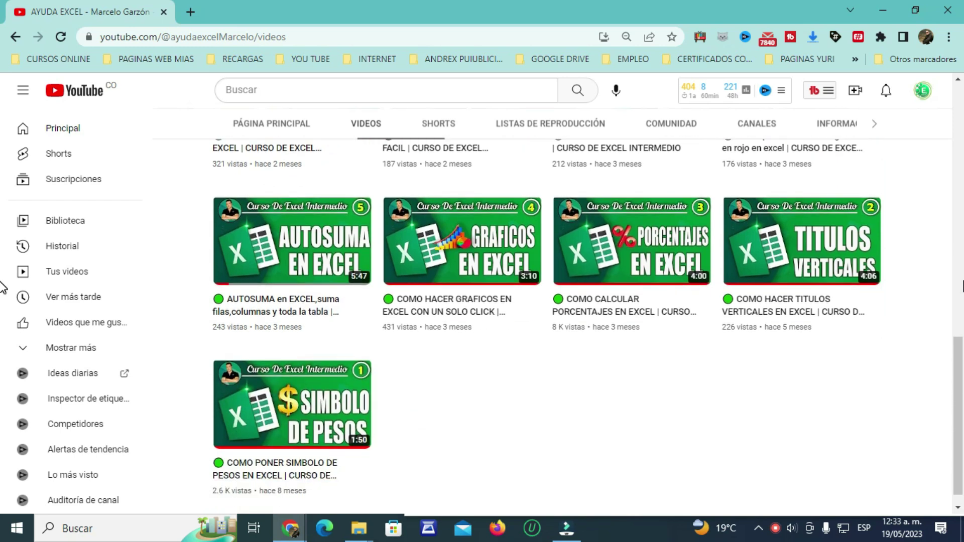
scroll(3, 288, "up", 3)
scroll(2, 288, "up", 3)
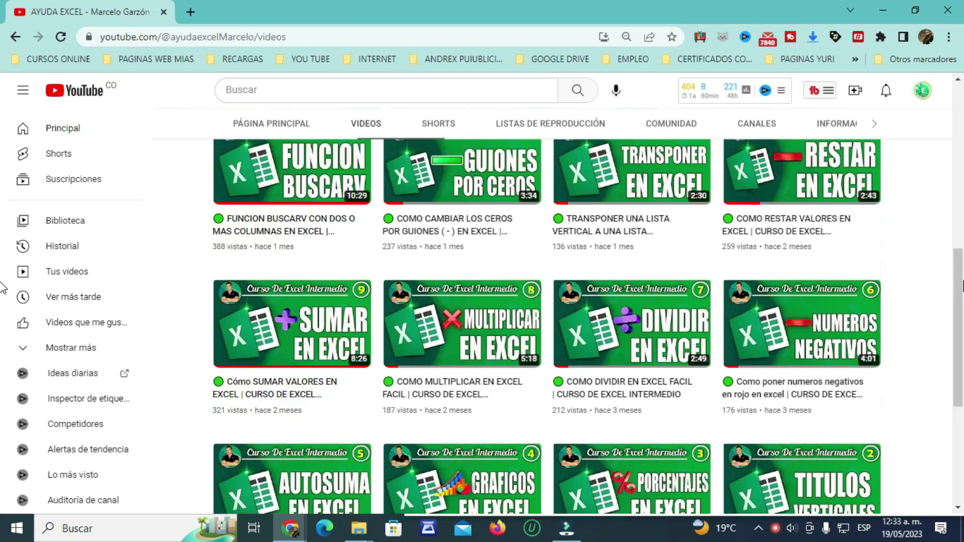
scroll(2, 288, "up", 3)
scroll(3, 288, "up", 5)
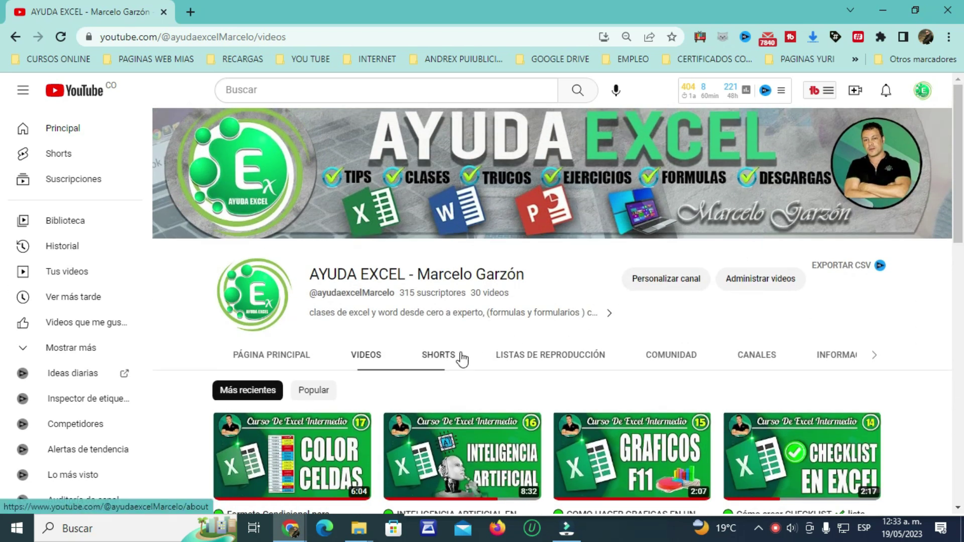
left_click(458, 356)
scroll(642, 321, "down", 1)
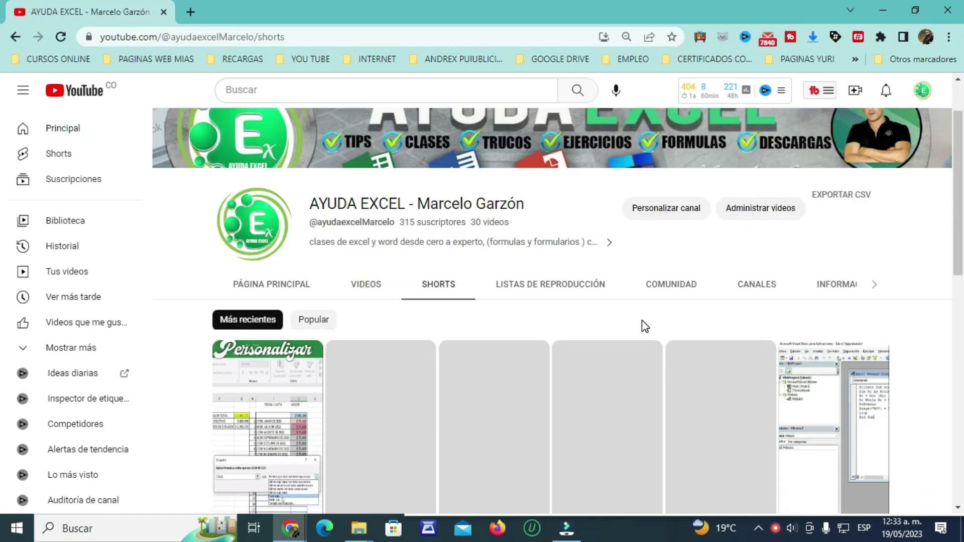
scroll(757, 308, "down", 3)
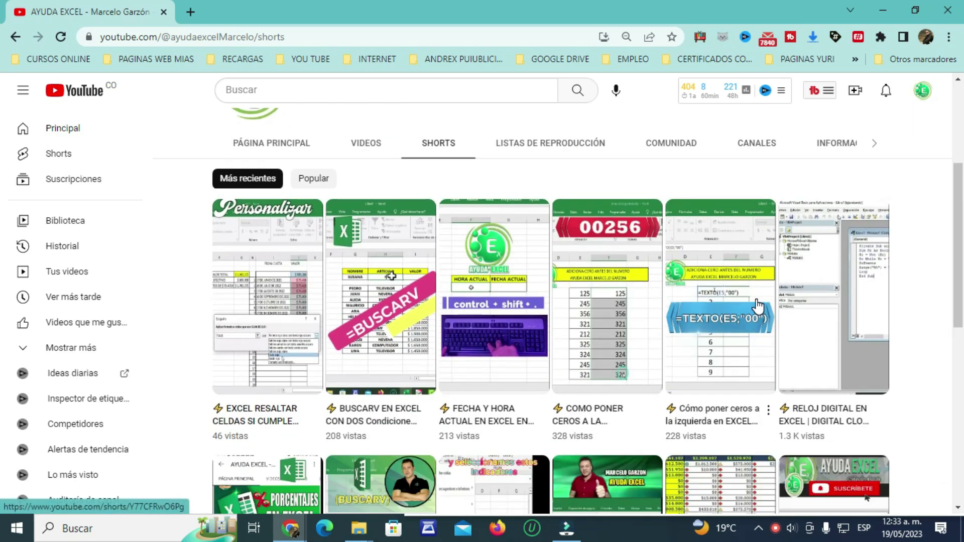
scroll(758, 305, "down", 1)
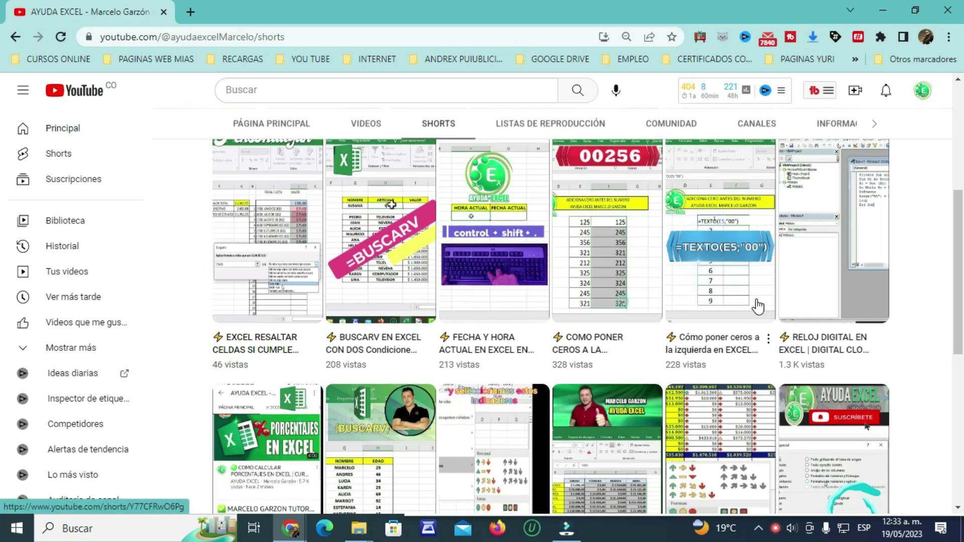
scroll(757, 307, "down", 3)
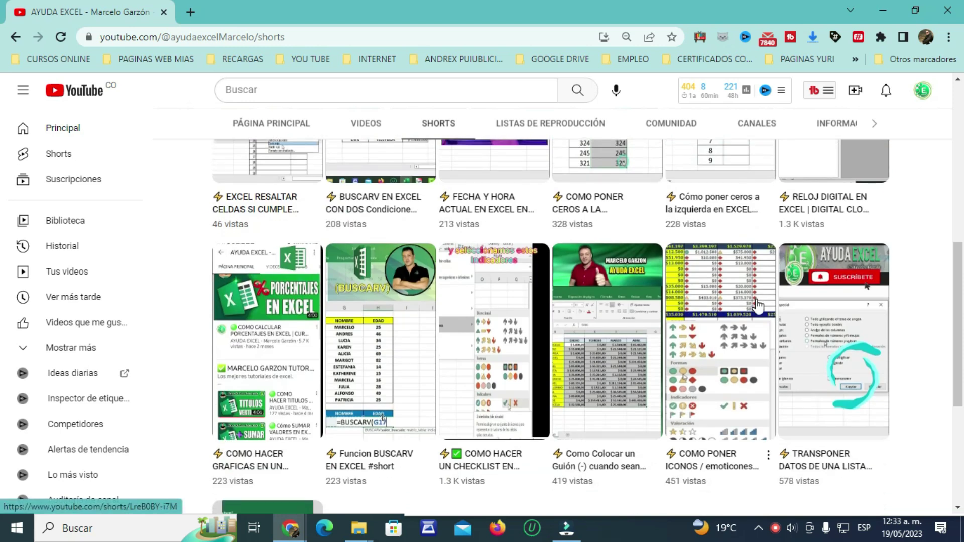
scroll(757, 305, "down", 1)
scroll(758, 305, "down", 2)
scroll(757, 305, "up", 2)
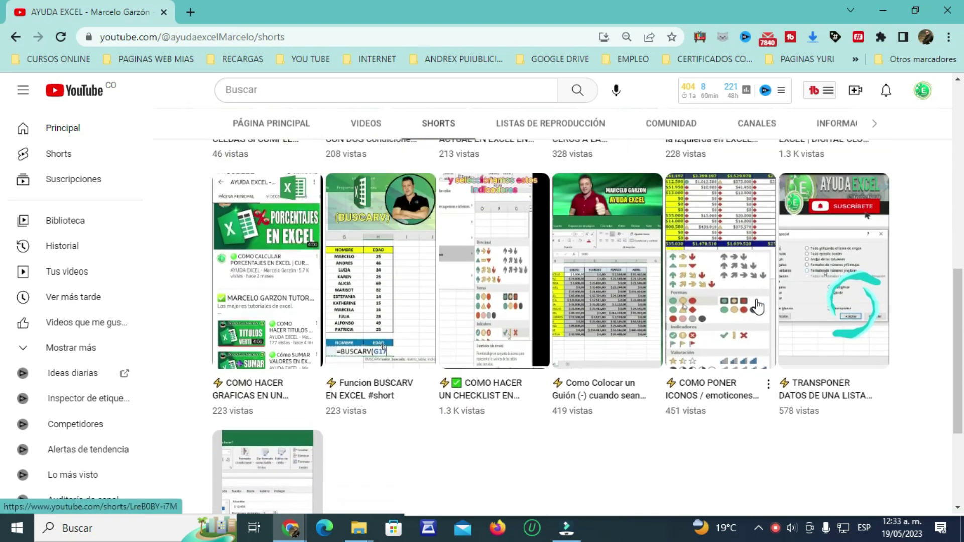
scroll(758, 305, "up", 2)
scroll(757, 305, "up", 2)
scroll(758, 305, "up", 2)
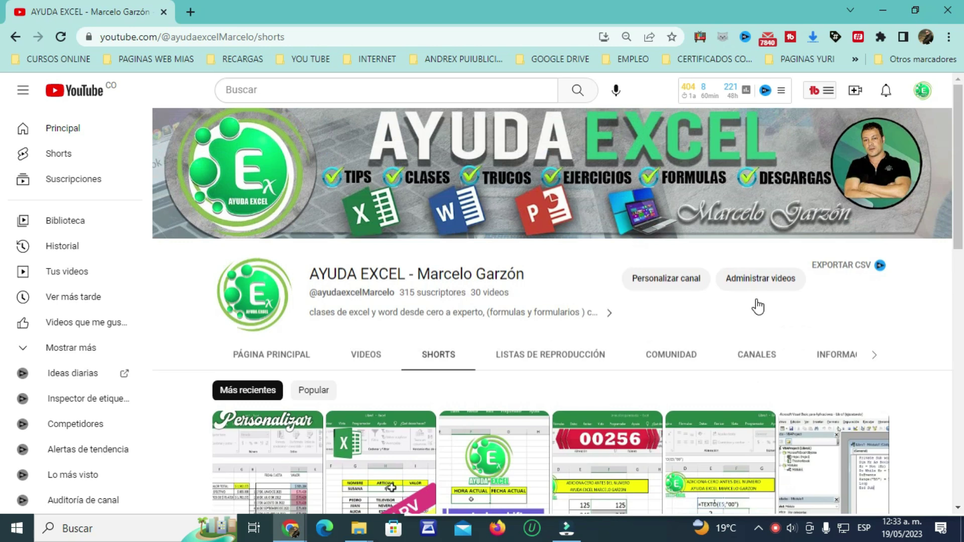
left_click(367, 358)
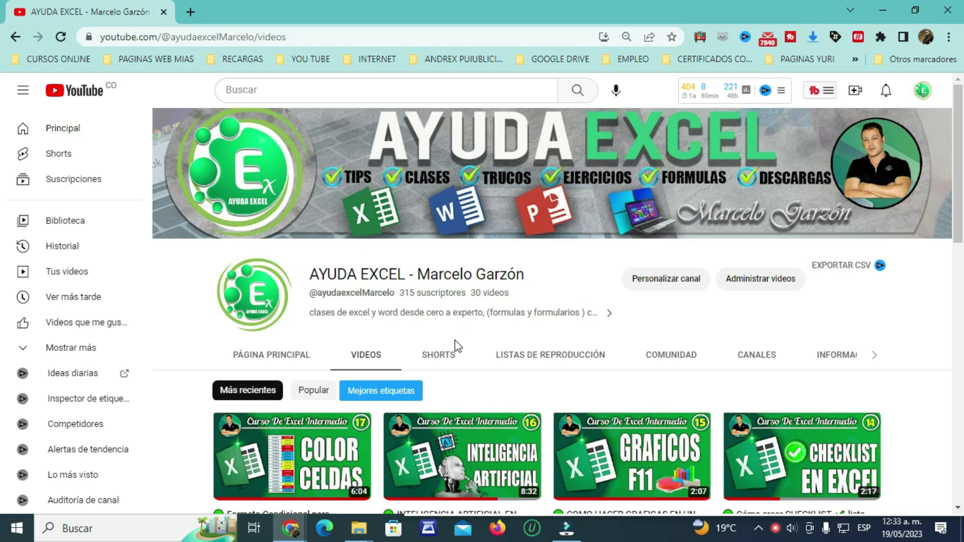
scroll(454, 341, "down", 4)
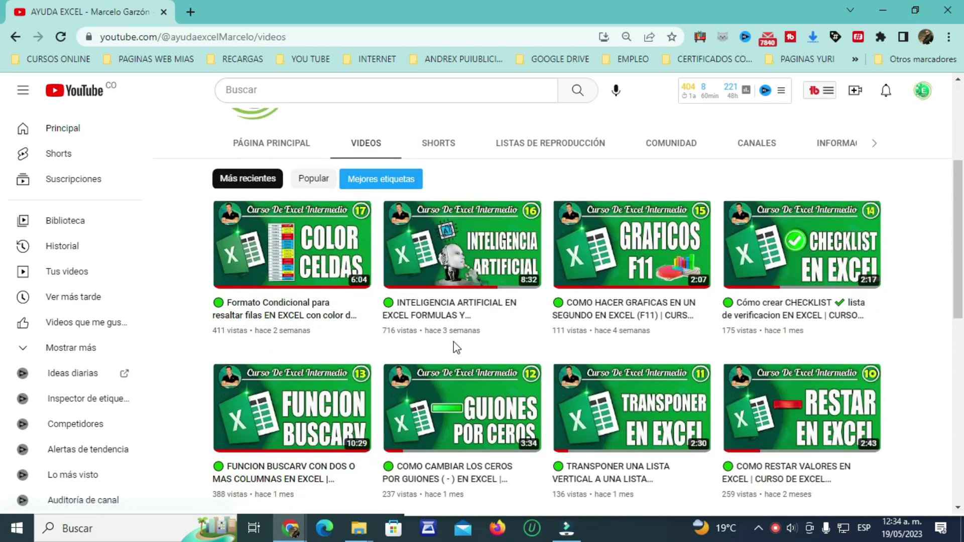